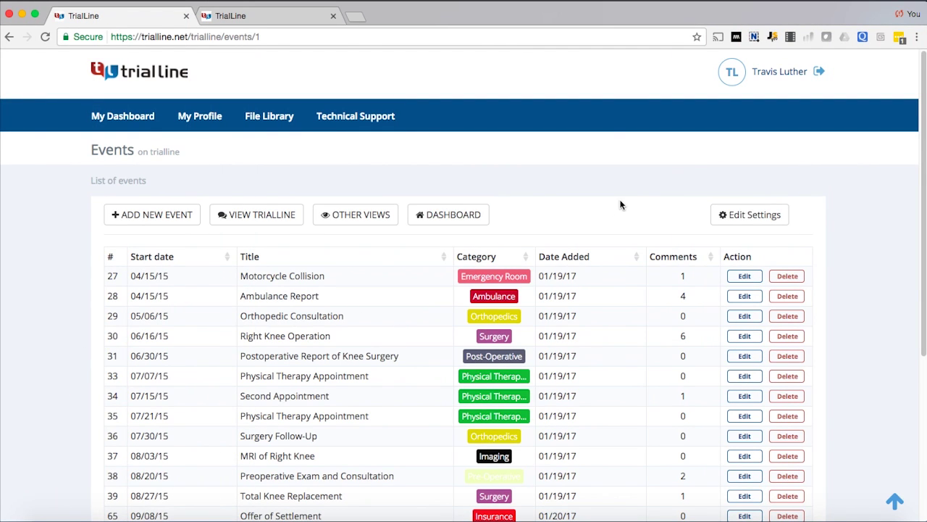
Sort events by Comments (most-commented first), then by Start date, and open the visual timeline
scroll(636, 188, "down", 1)
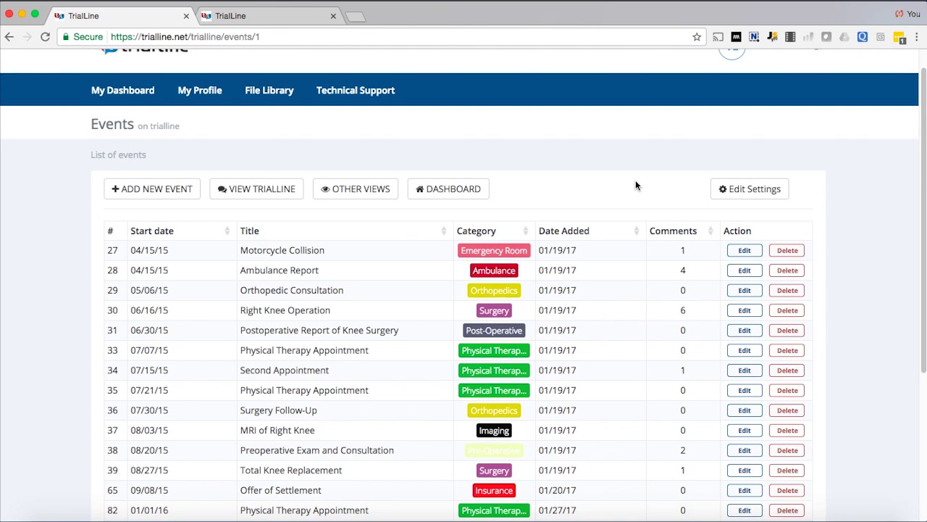
scroll(602, 185, "down", 3)
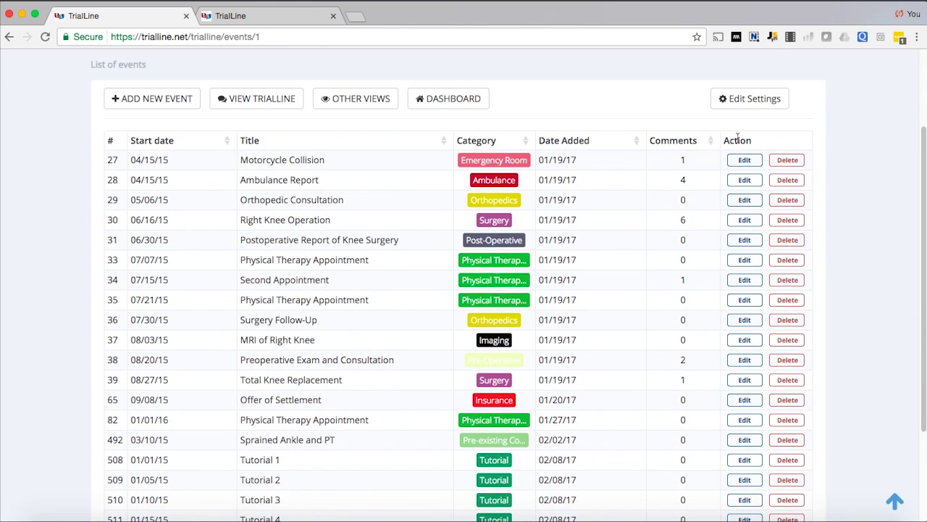
left_click(710, 142)
left_click(712, 142)
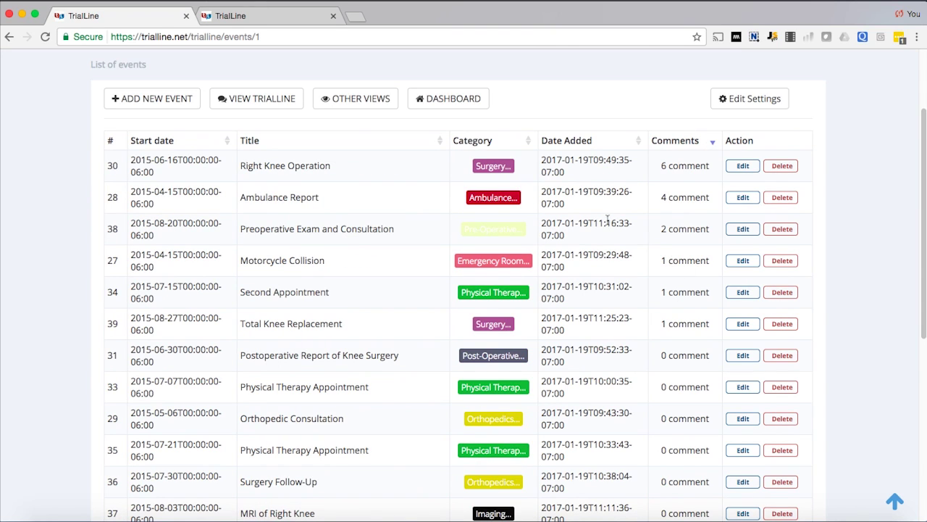
left_click(226, 140)
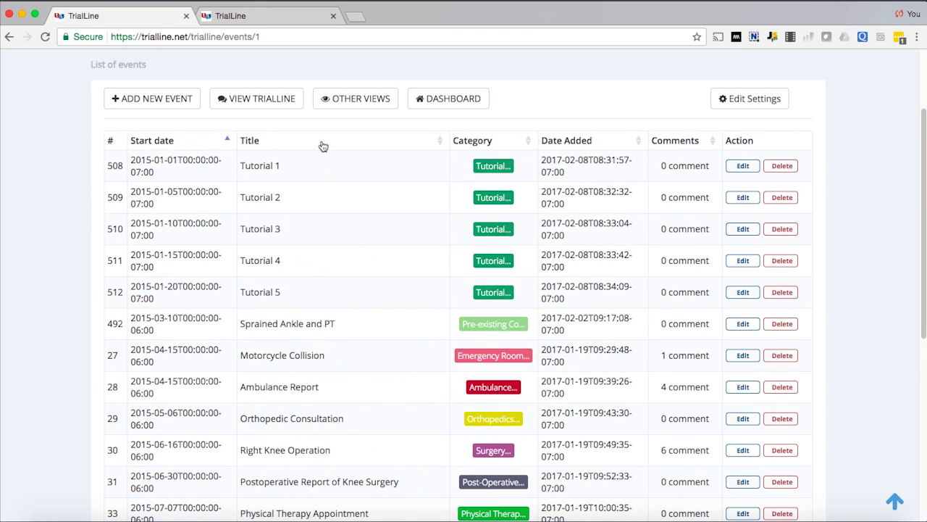
left_click(281, 104)
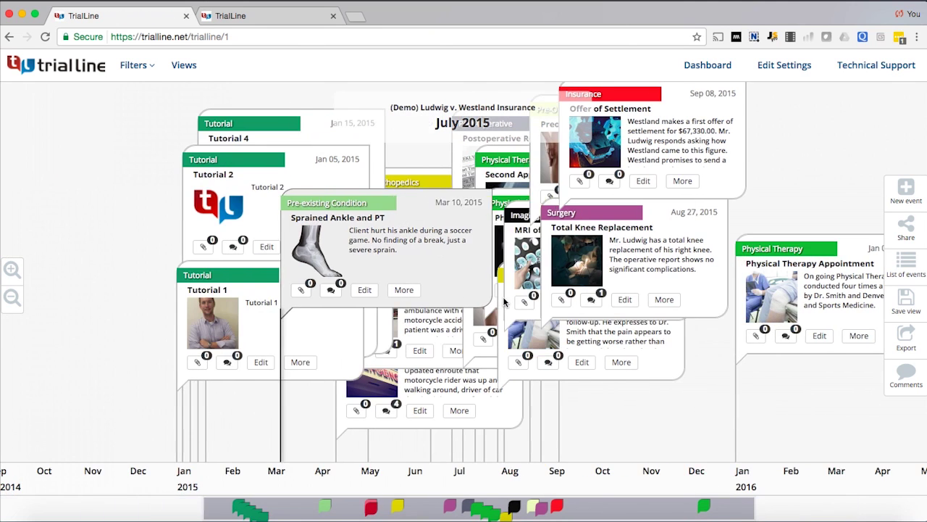
Jump the timeline to the Sprained Ankle and PT and Jul 07 Physical Therapy Appointment events
scroll(503, 303, "down", 5)
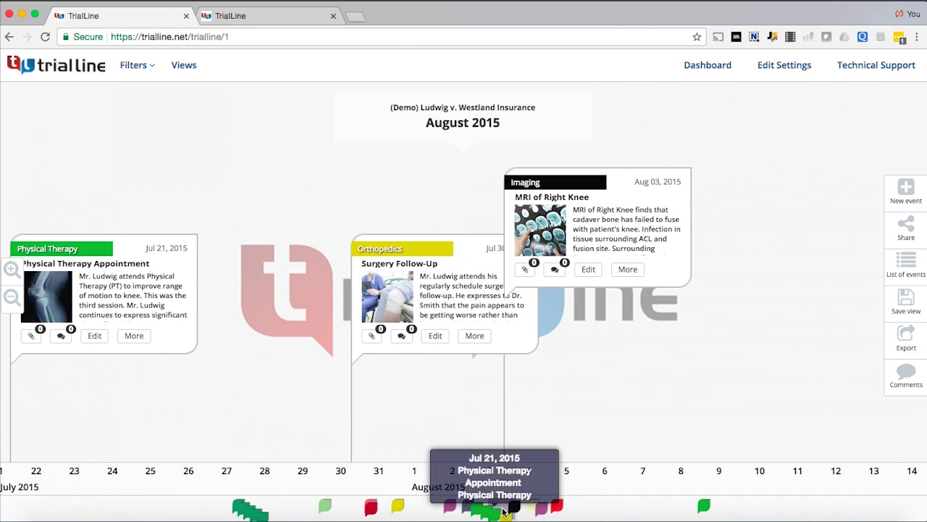
mouse_move(387, 508)
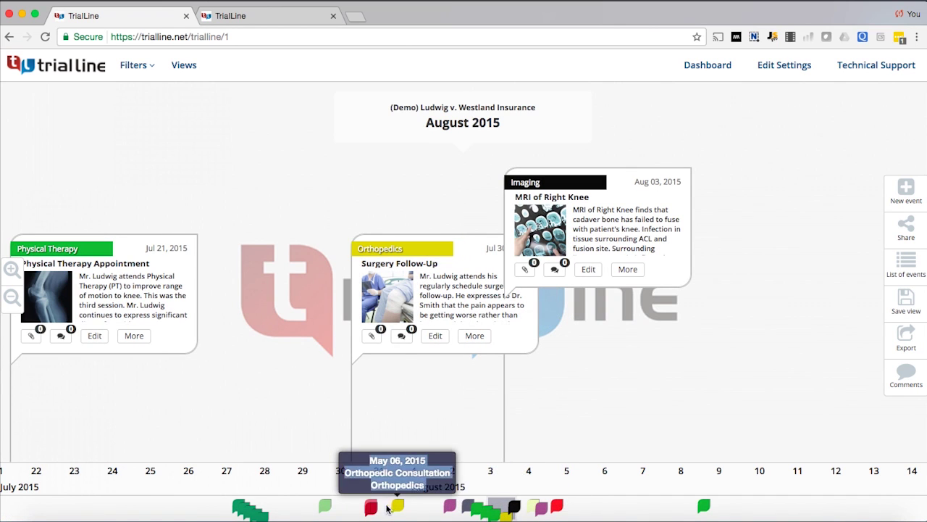
left_click(323, 505)
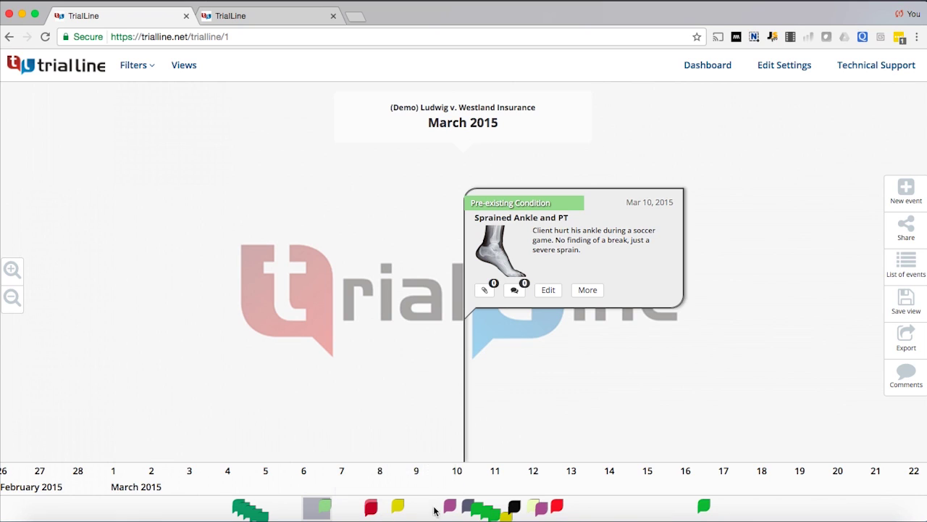
left_click(470, 507)
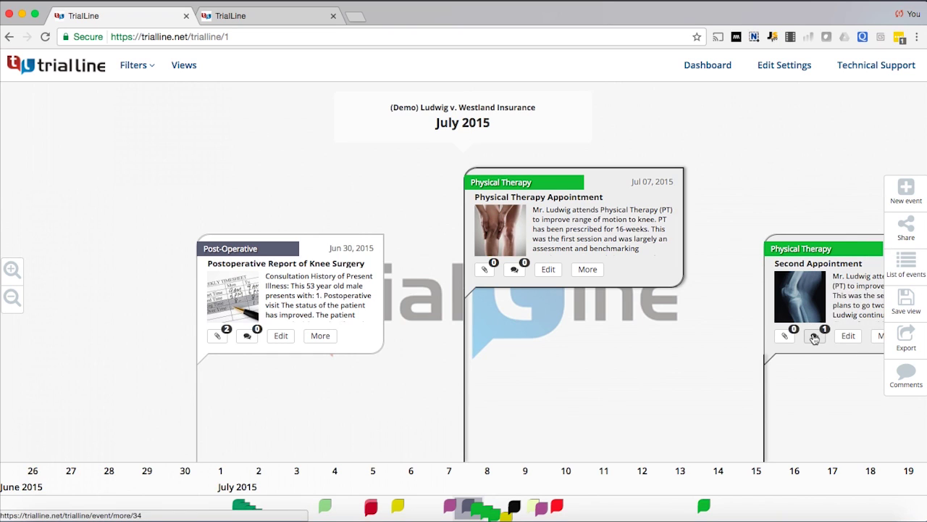
Move through the Second Appointment, Jul 21 appointment and Aug 03 MRI to centre Aug 27 Total Knee Replacement
left_click_drag(806, 271, 536, 333)
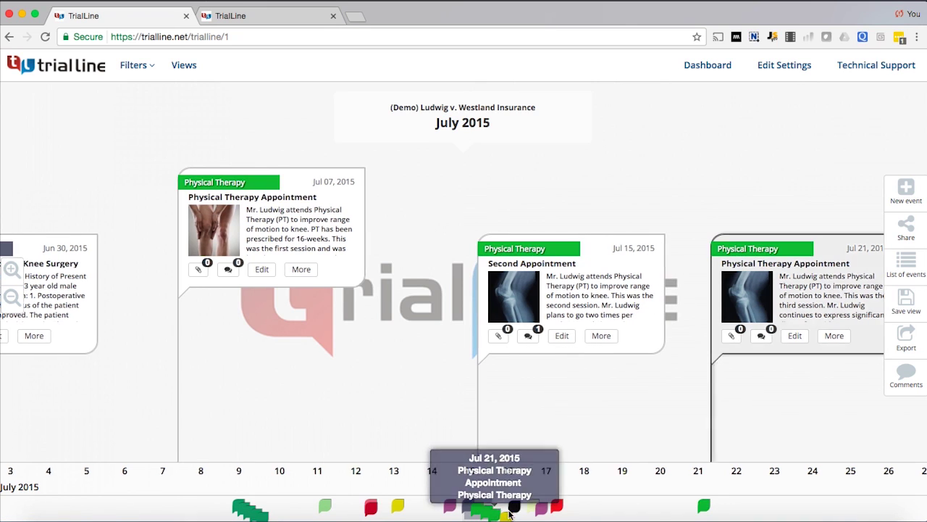
left_click(483, 511)
left_click(519, 511)
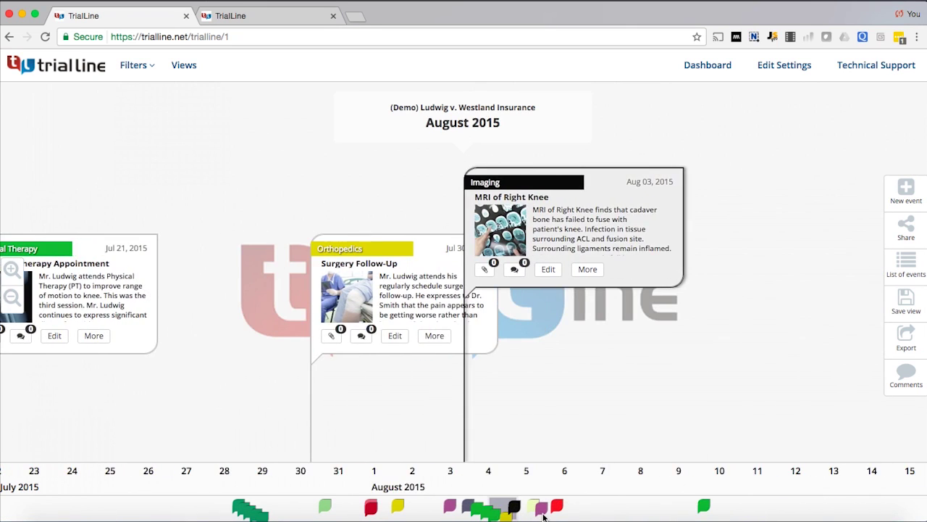
left_click(542, 511)
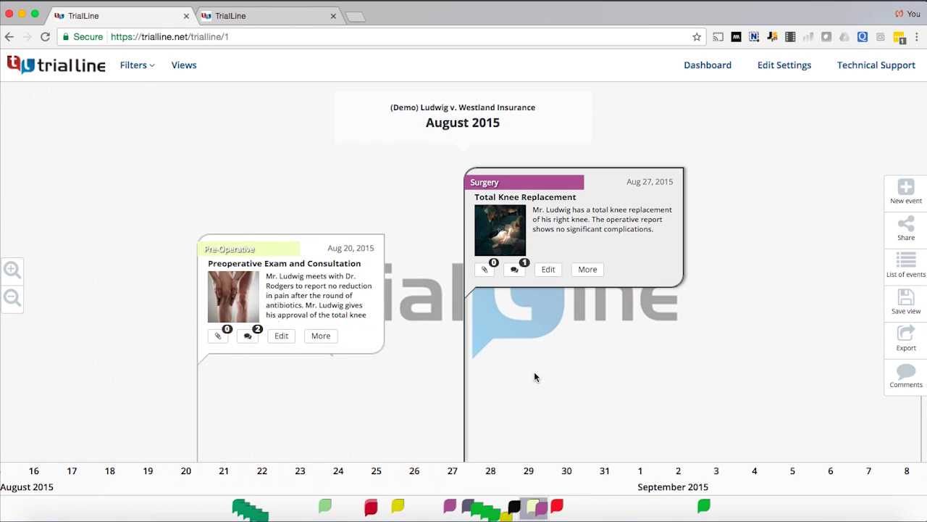
Open the Comments panel listing all event comments and scroll through it
left_click(898, 385)
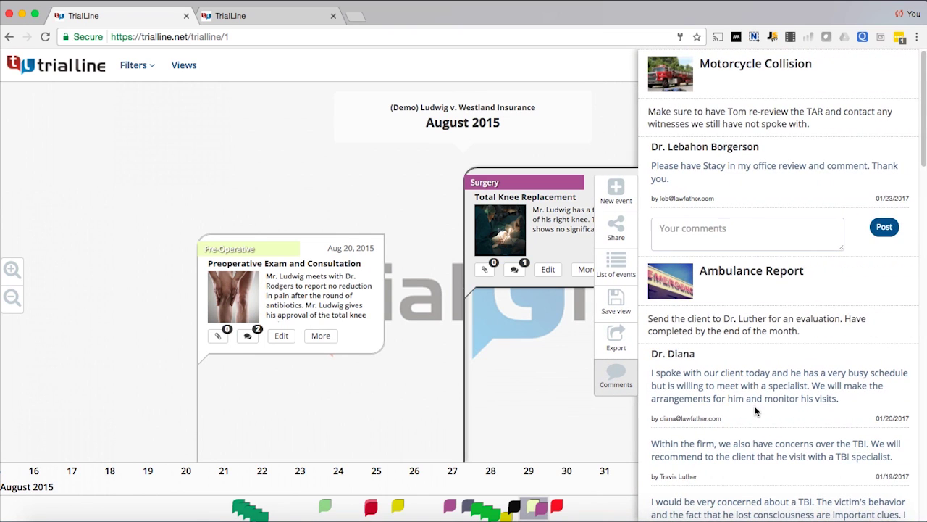
scroll(754, 402, "down", 9)
scroll(756, 409, "down", 12)
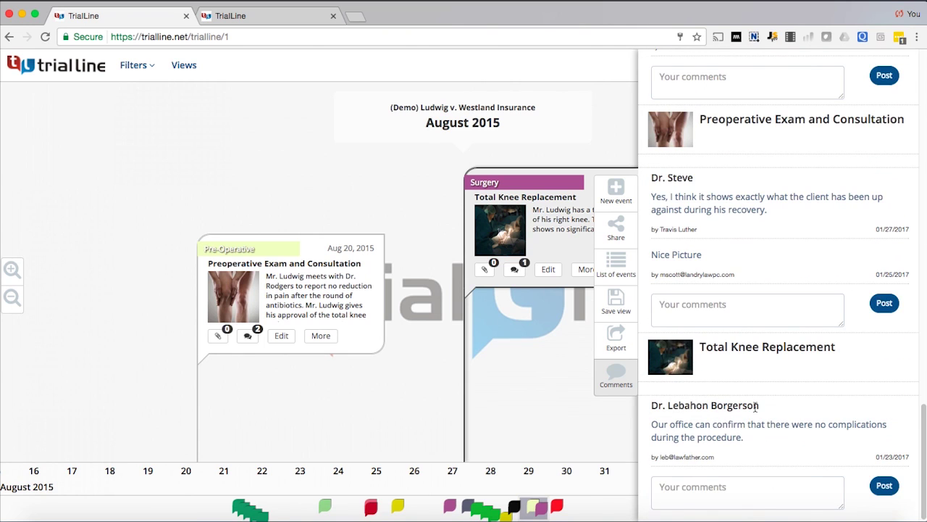
scroll(756, 407, "up", 10)
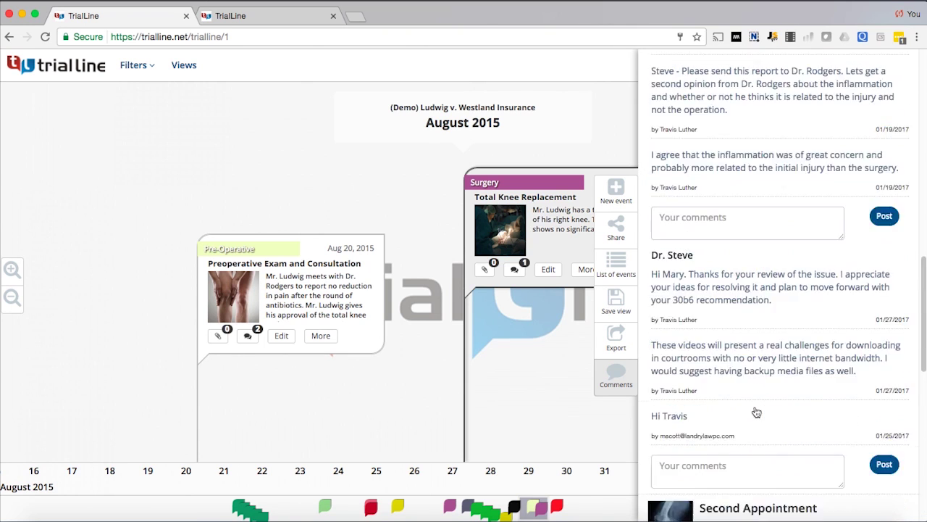
scroll(756, 407, "up", 2)
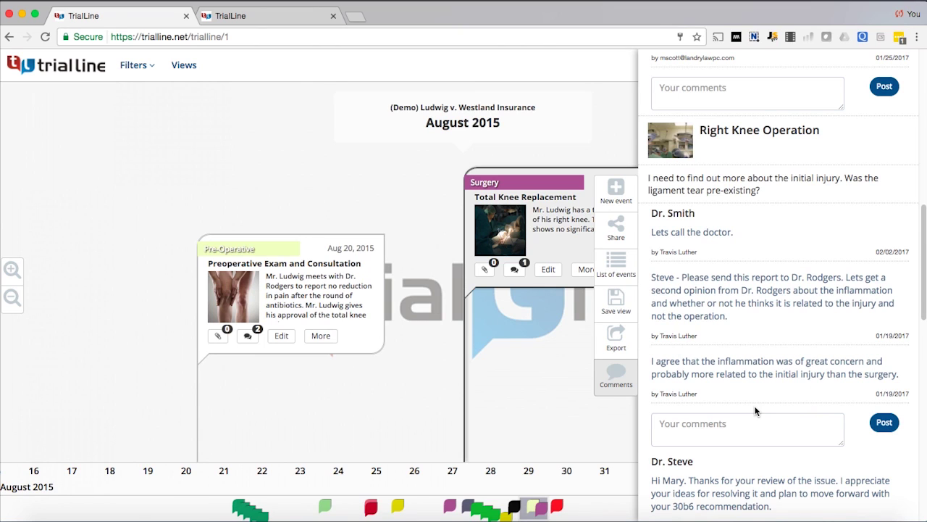
Scroll the comments again and jump the timeline to the April 2015 Motorcycle Collision event
scroll(755, 410, "down", 3)
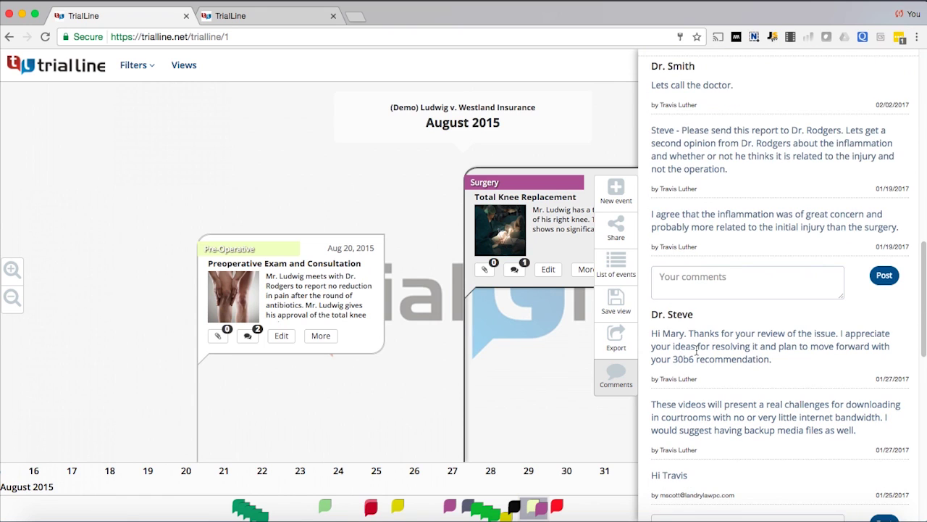
scroll(769, 358, "up", 3)
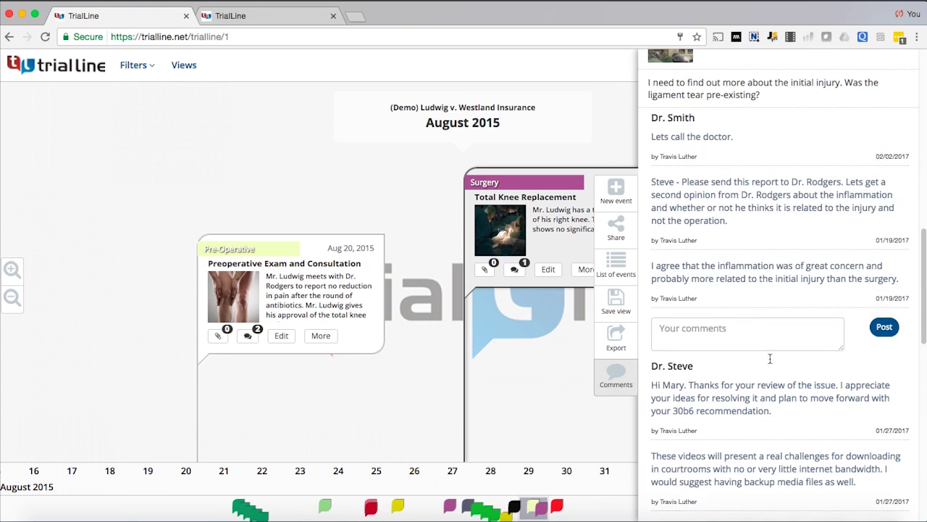
scroll(769, 357, "up", 5)
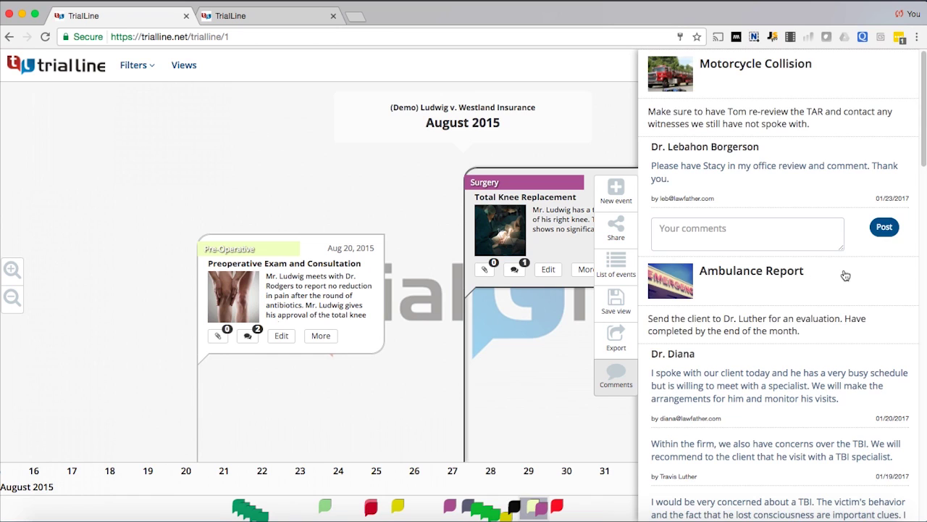
scroll(843, 272, "down", 15)
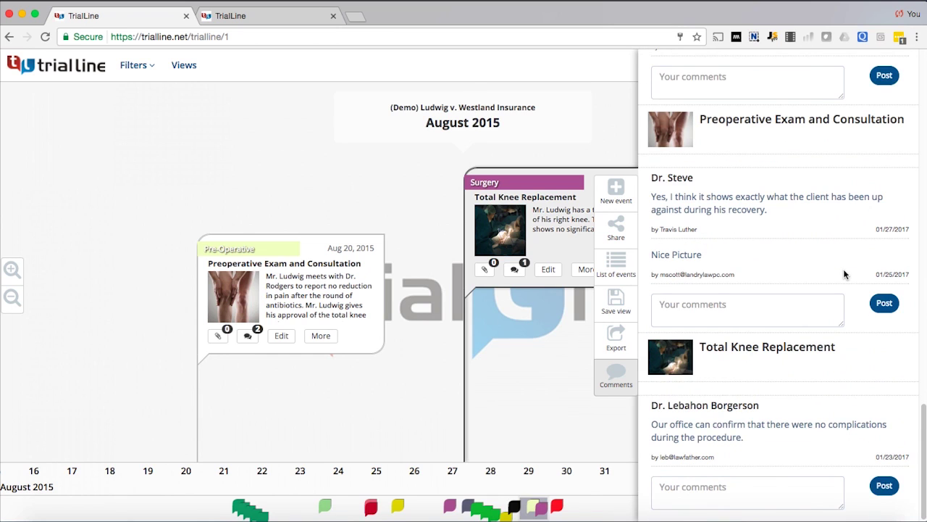
scroll(843, 268, "up", 15)
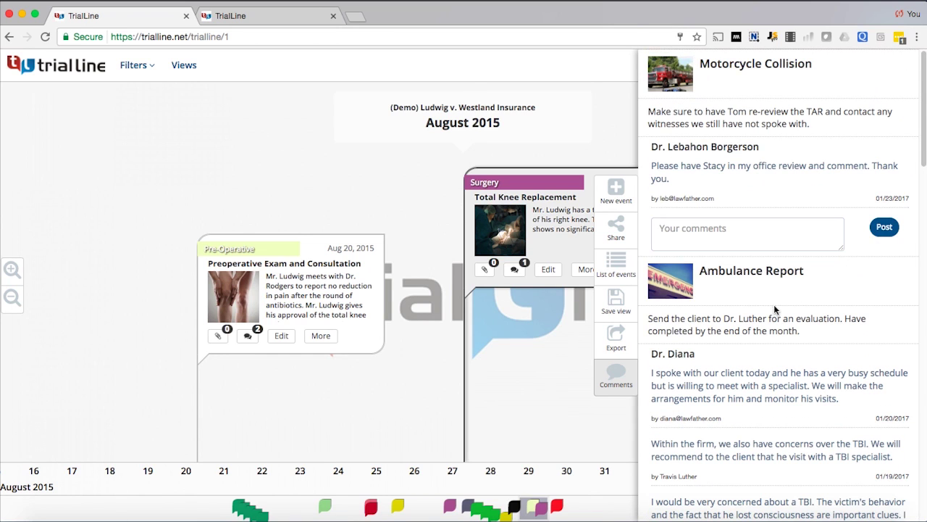
left_click(755, 65)
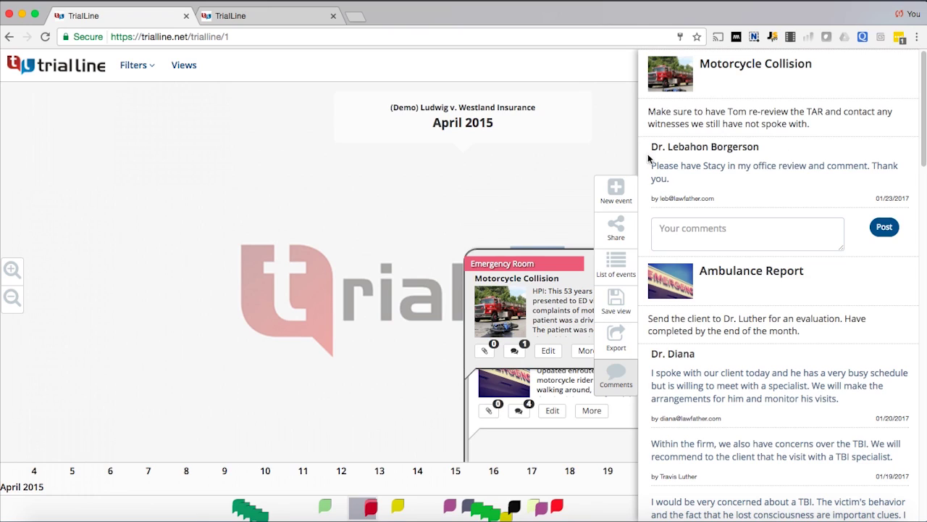
Highlight the first comment's author name and e-mail address, then clear the selection
left_click_drag(651, 146, 759, 147)
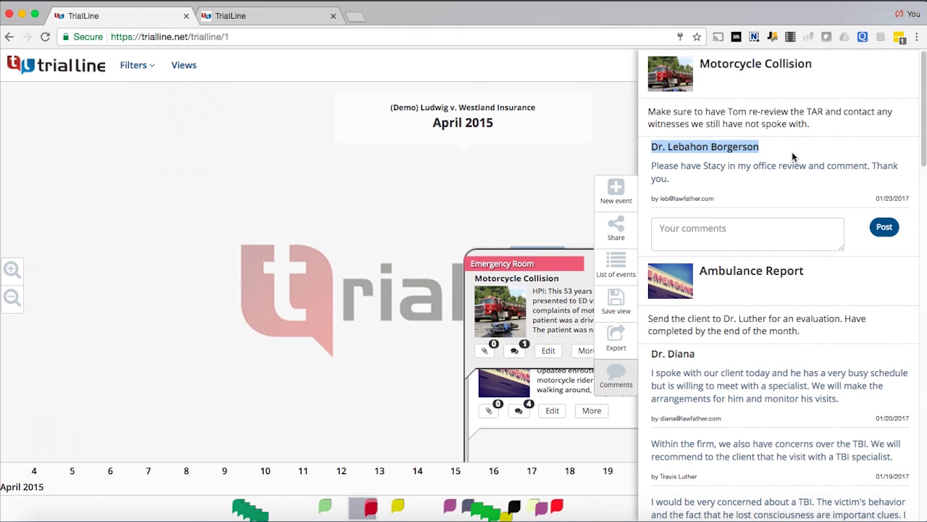
left_click(792, 151)
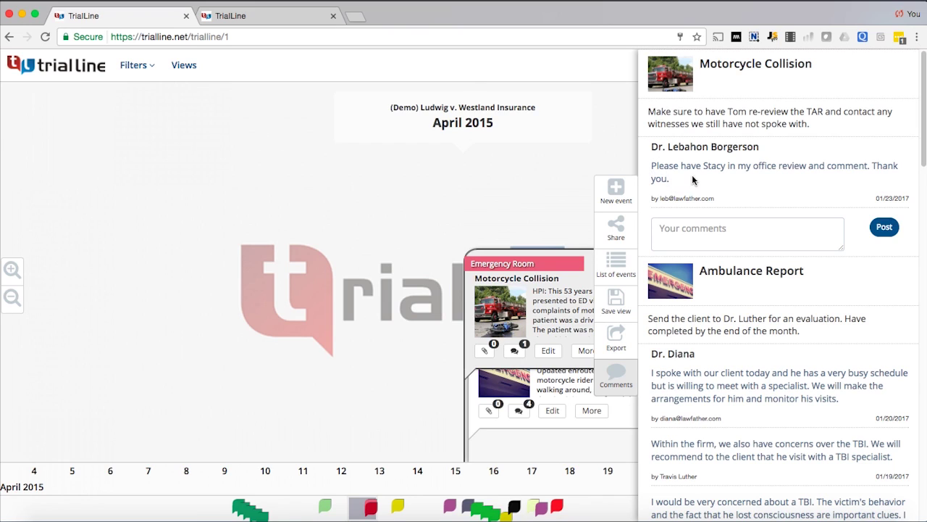
left_click_drag(661, 197, 714, 198)
double_click(709, 200)
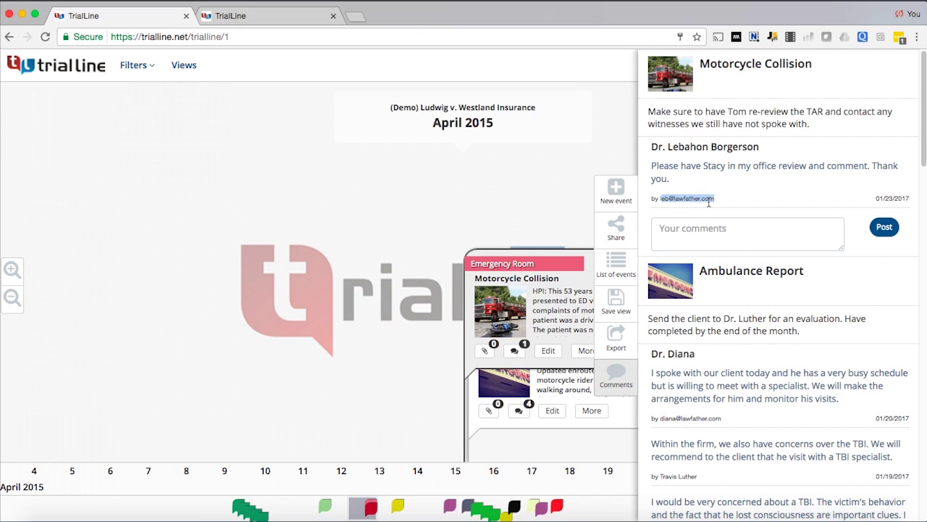
left_click(733, 196)
double_click(714, 203)
left_click(774, 192)
Highlight the Motorcycle Collision and Ambulance Report notes while scrolling down the comments
left_click_drag(649, 111, 816, 123)
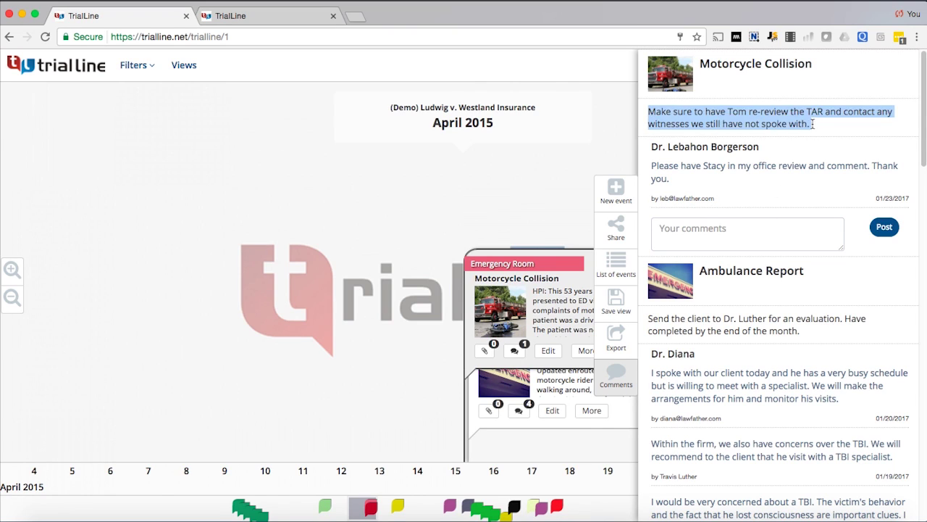
scroll(817, 123, "down", 2)
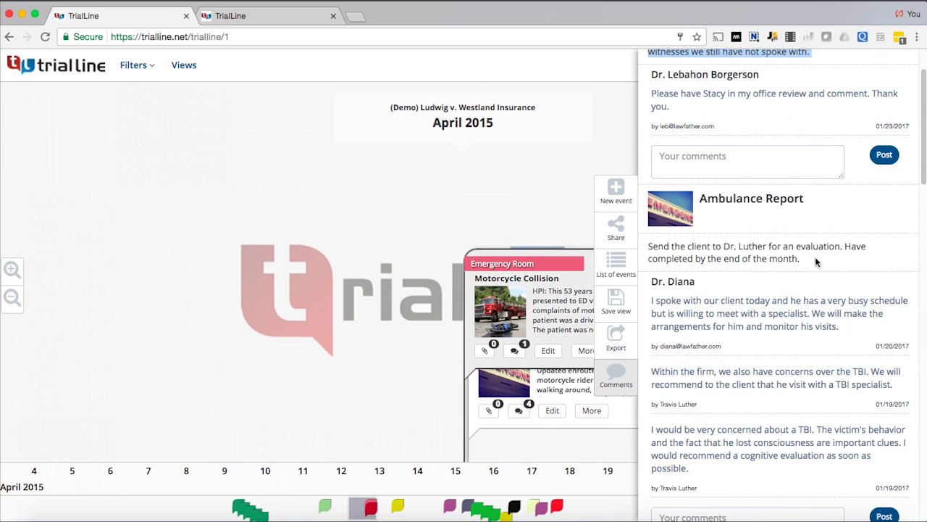
left_click_drag(815, 258, 648, 250)
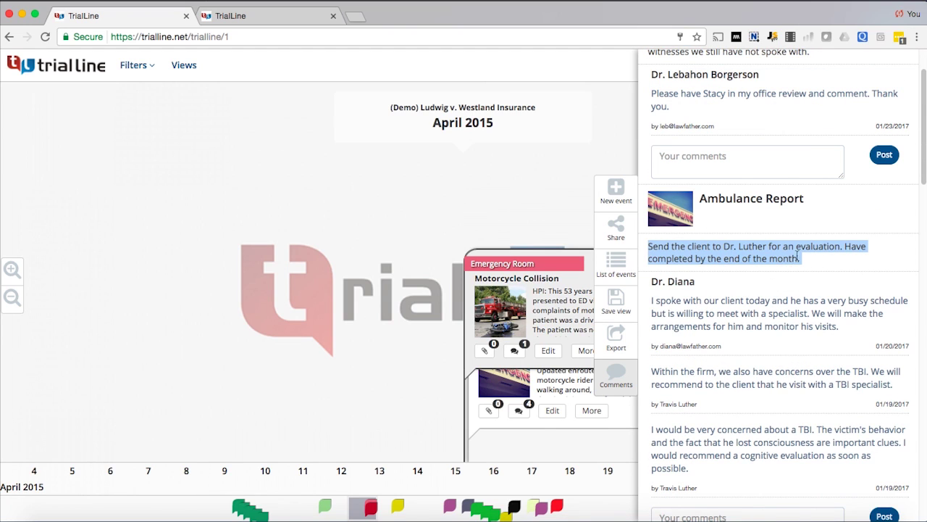
scroll(816, 260, "down", 1)
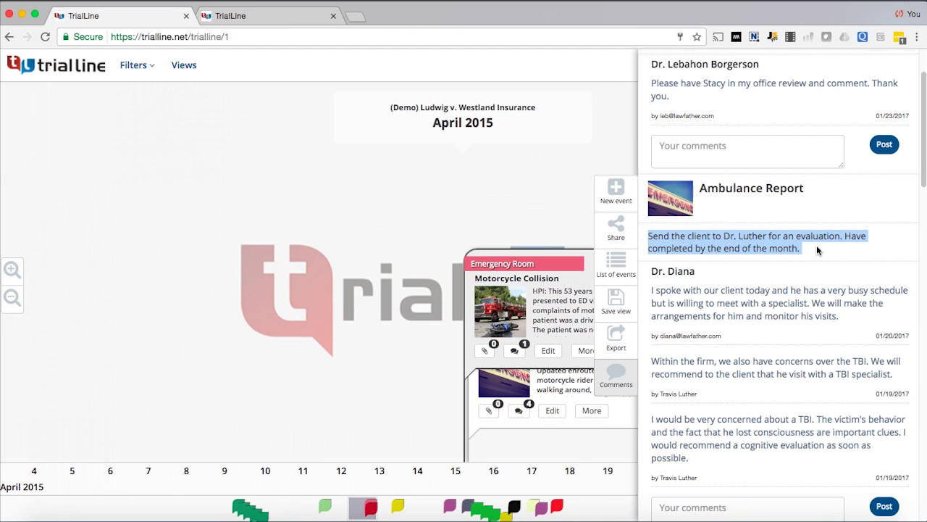
scroll(816, 250, "down", 2)
left_click(688, 241)
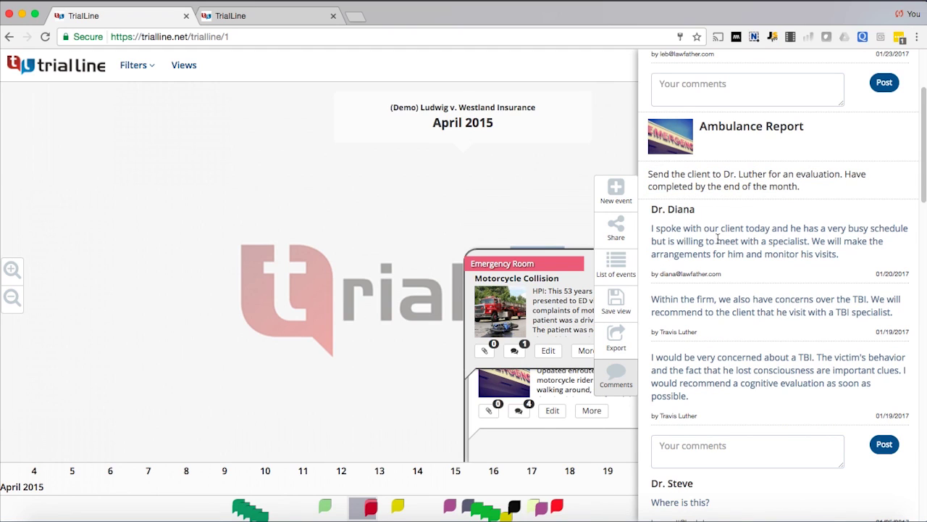
Bring the Ambulance Report card forward and highlight its replies, including the TBI evaluation comment
left_click(723, 143)
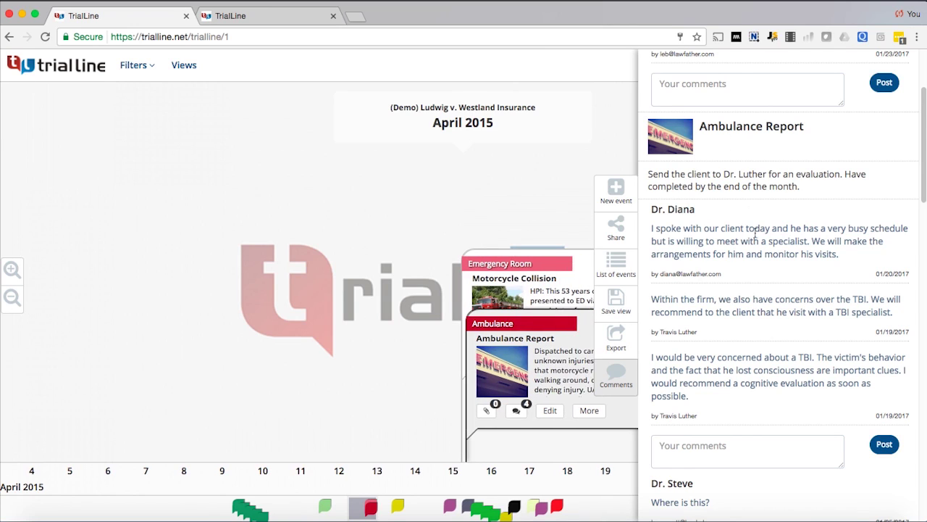
left_click_drag(662, 241, 791, 250)
scroll(791, 250, "down", 2)
left_click(658, 226)
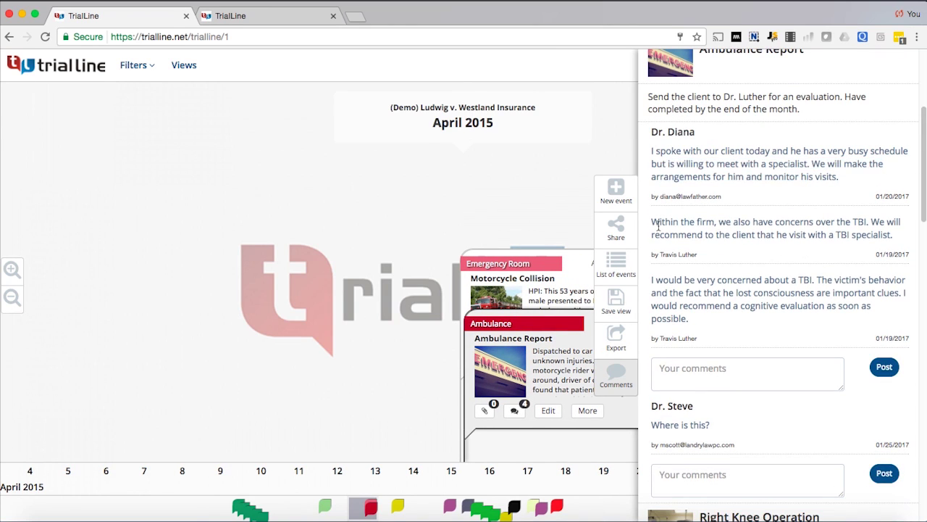
left_click_drag(659, 226, 792, 234)
scroll(797, 247, "down", 1)
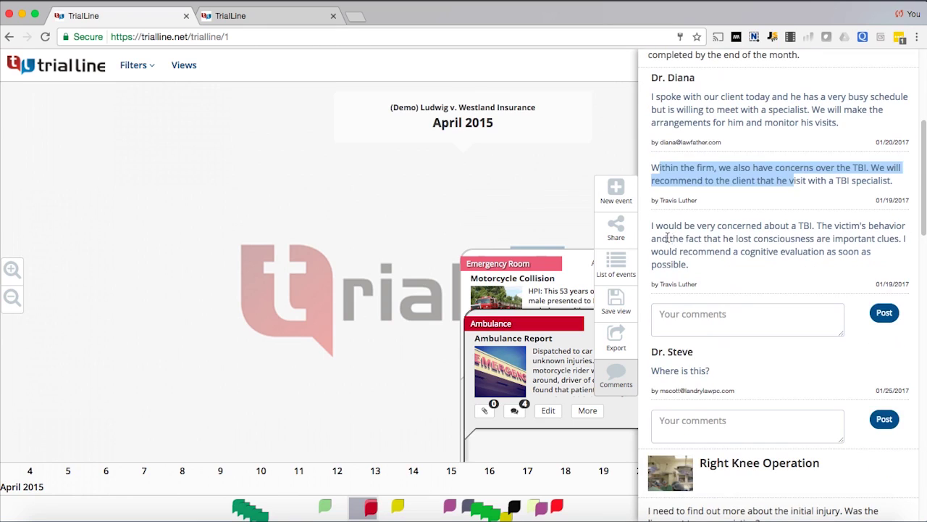
left_click_drag(667, 238, 835, 251)
Post the reply 'Please have Dan email me a copy.' on the Ambulance Report thread
left_click_drag(652, 284, 698, 286)
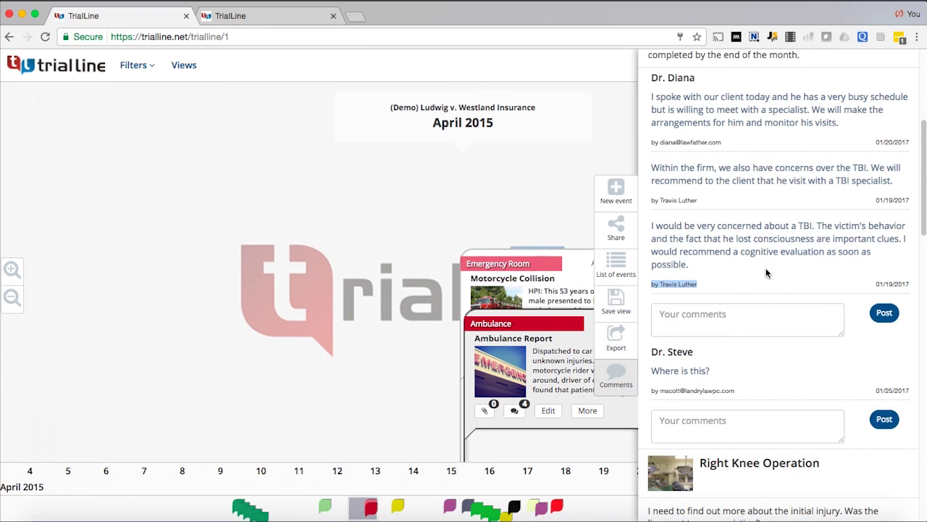
scroll(768, 273, "down", 1)
scroll(745, 261, "down", 1)
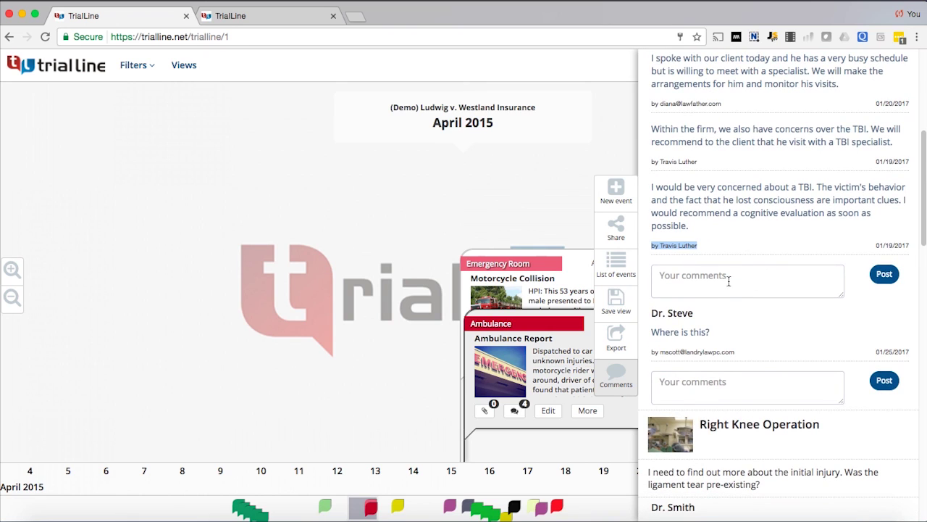
scroll(761, 268, "up", 10)
scroll(765, 269, "down", 5)
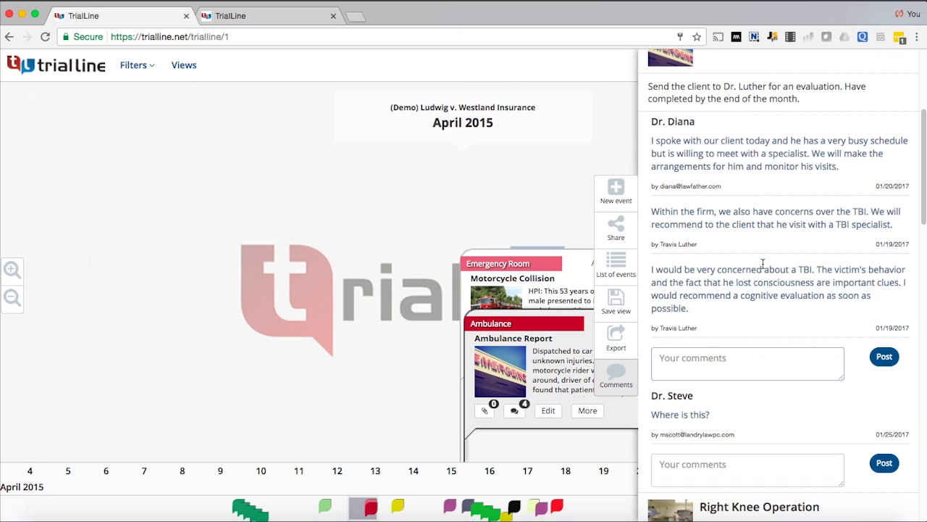
type("Please mail me a cop")
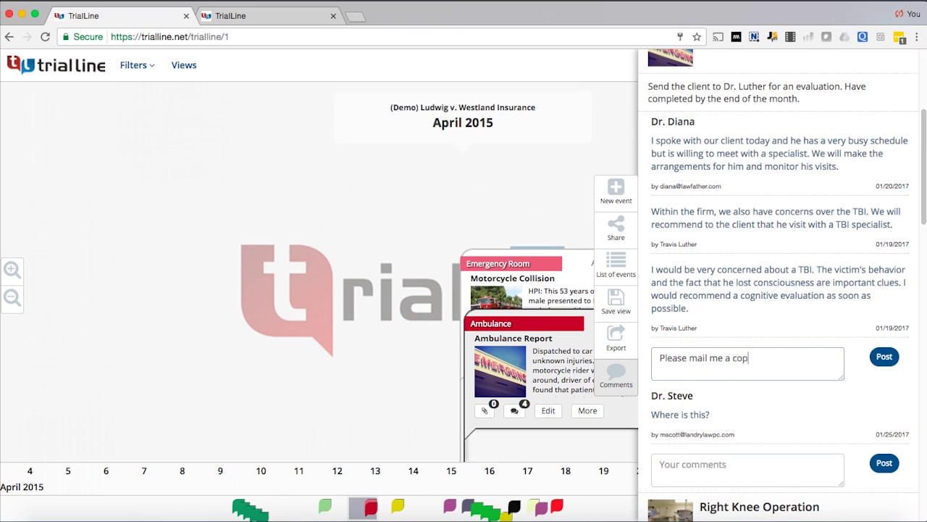
key("BackSpace")
key("BackSpace")
key("BackSpace")
key("BackSpace")
key("BackSpace")
key("BackSpace")
key("BackSpace")
key("BackSpace")
key("BackSpace")
key("BackSpace")
key("BackSpace")
key("BackSpace")
key("BackSpace")
key("BackSpace")
key("BackSpace")
key("BackSpace")
key("BackSpace")
key("BackSpace")
key("BackSpace")
key("BackSpace")
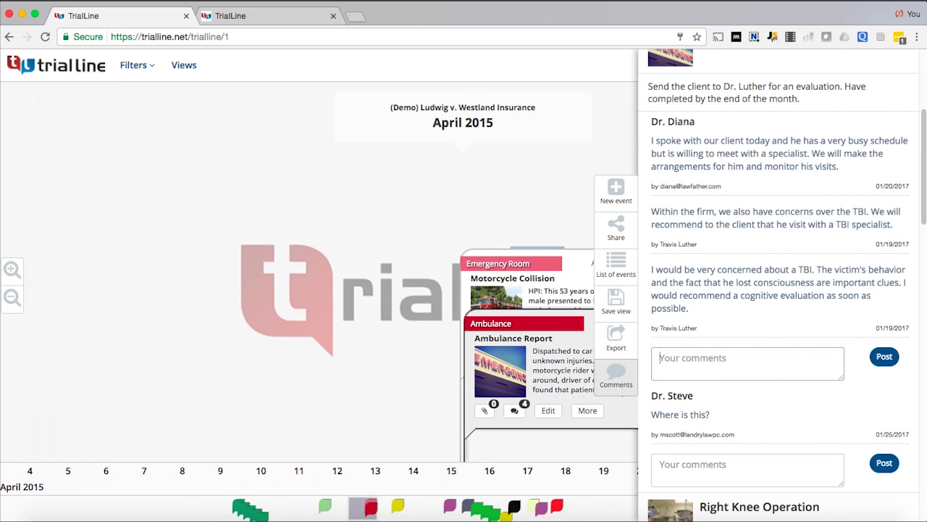
type("Please have Dan email me ")
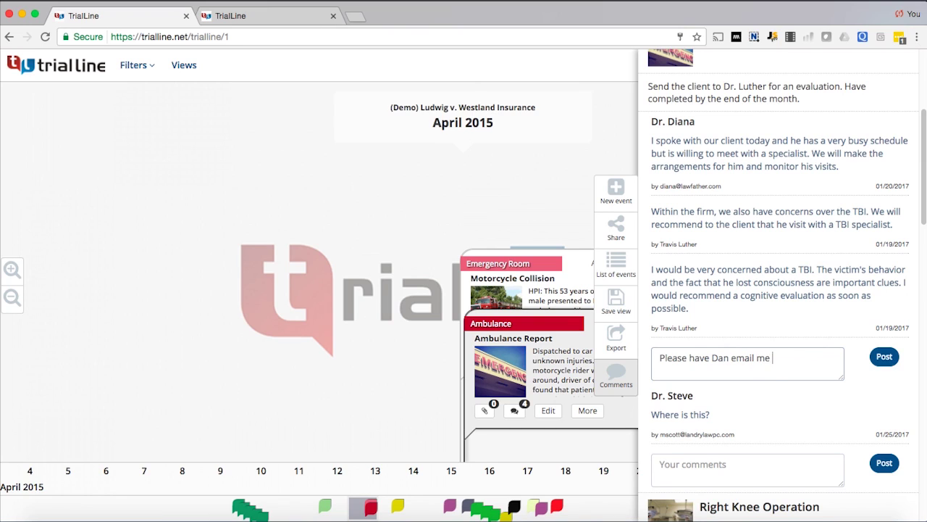
type("a copy.")
left_click(884, 356)
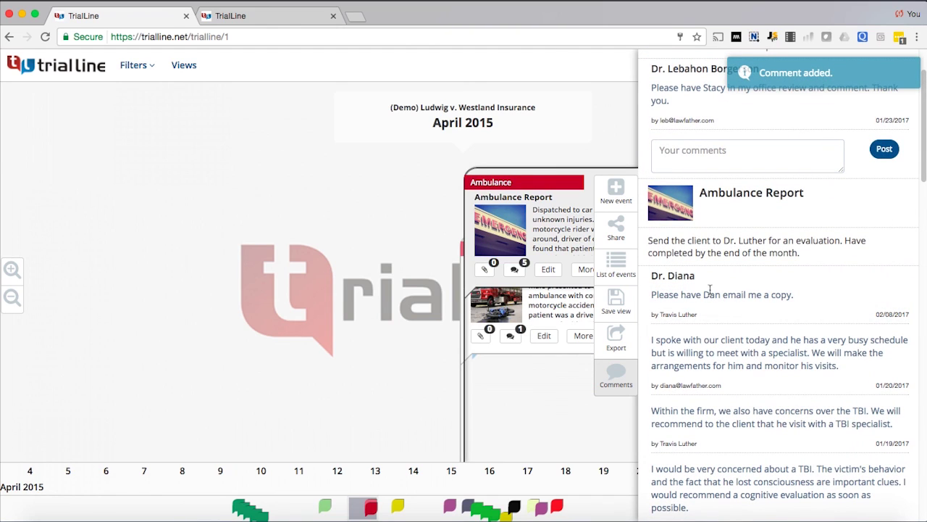
Scroll the comments and jump the timeline to the Right Knee Operation event
scroll(823, 297, "down", 3)
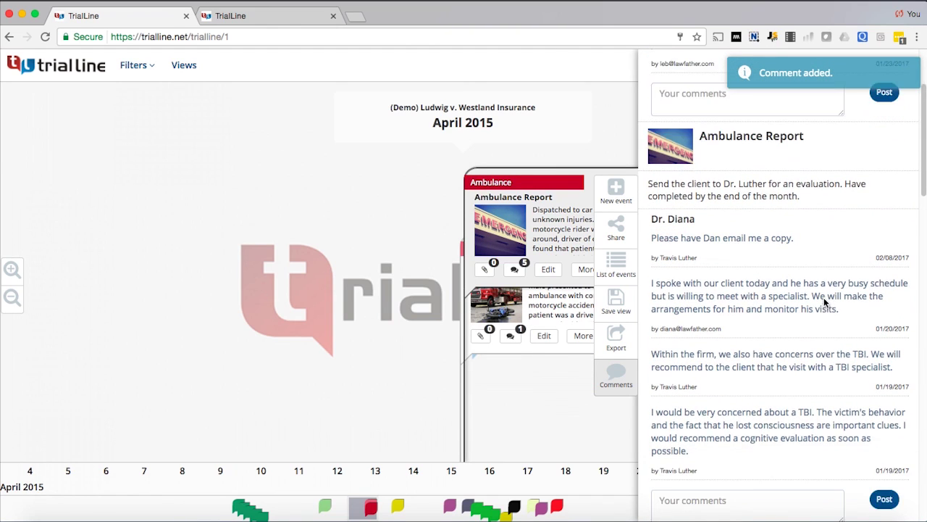
scroll(776, 404, "up", 4)
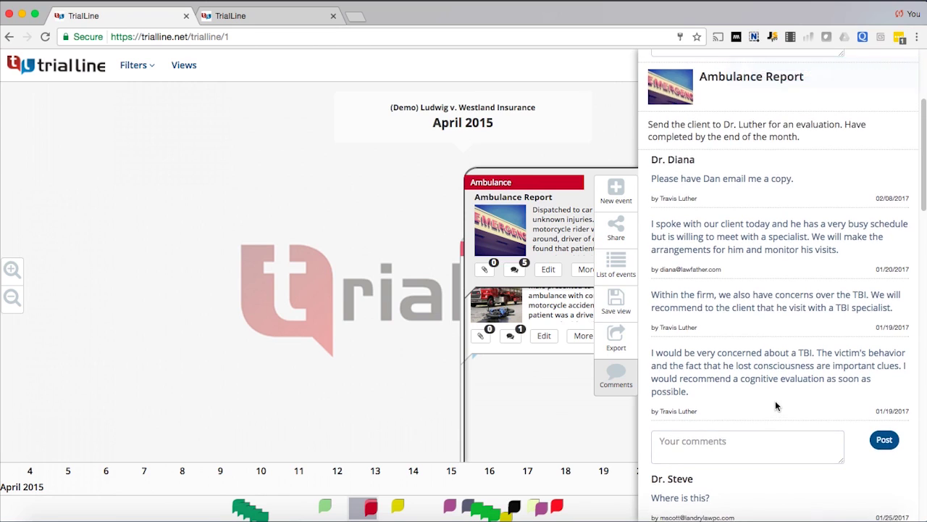
scroll(776, 402, "up", 2)
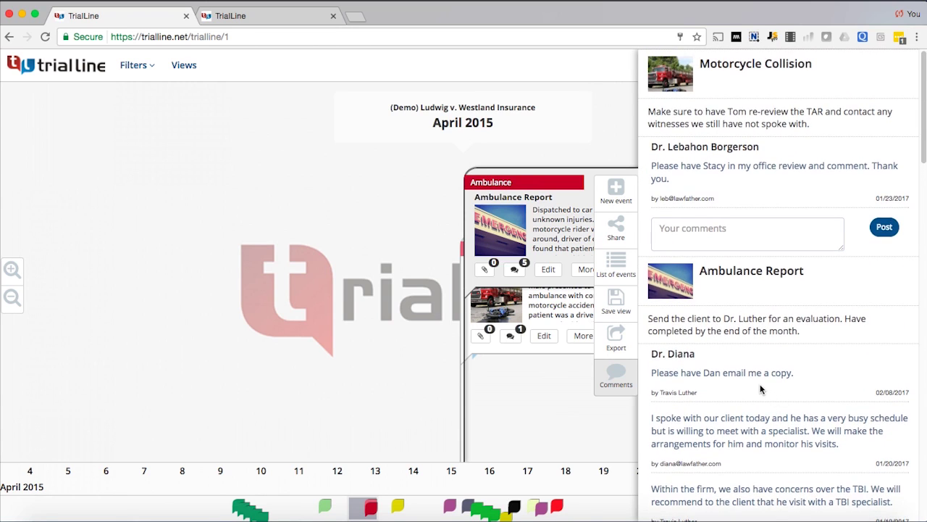
scroll(788, 394, "down", 6)
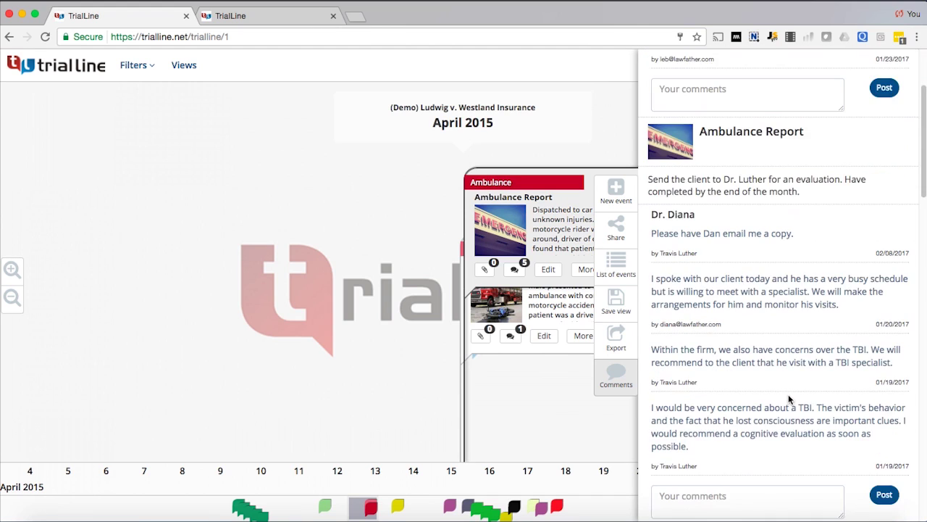
scroll(788, 394, "down", 3)
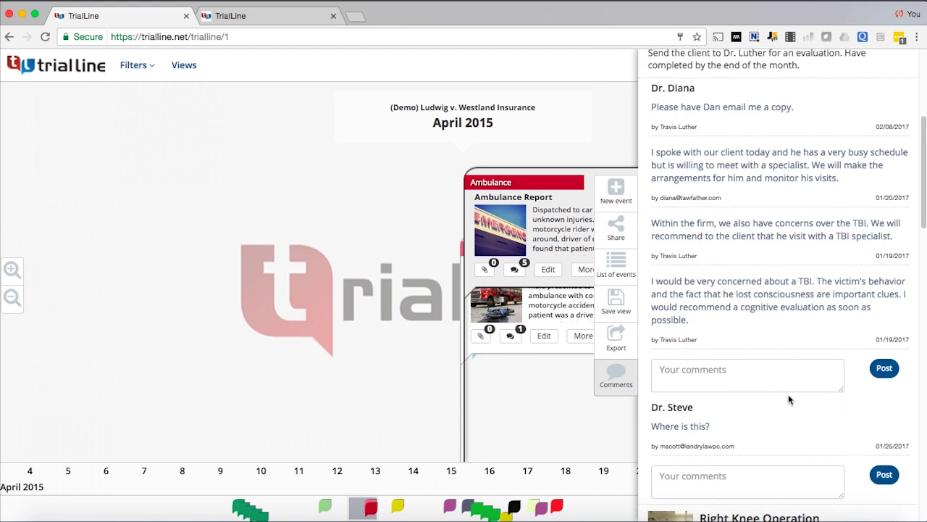
scroll(795, 391, "down", 10)
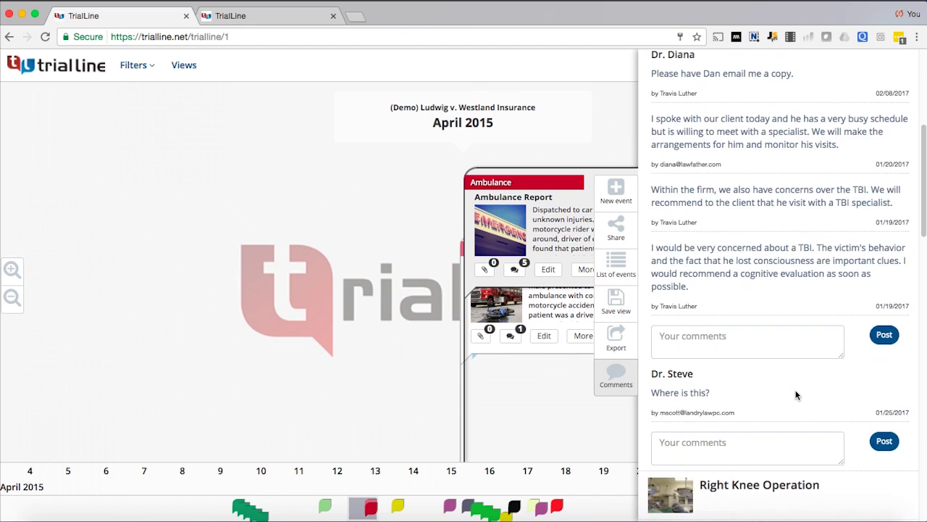
left_click(749, 327)
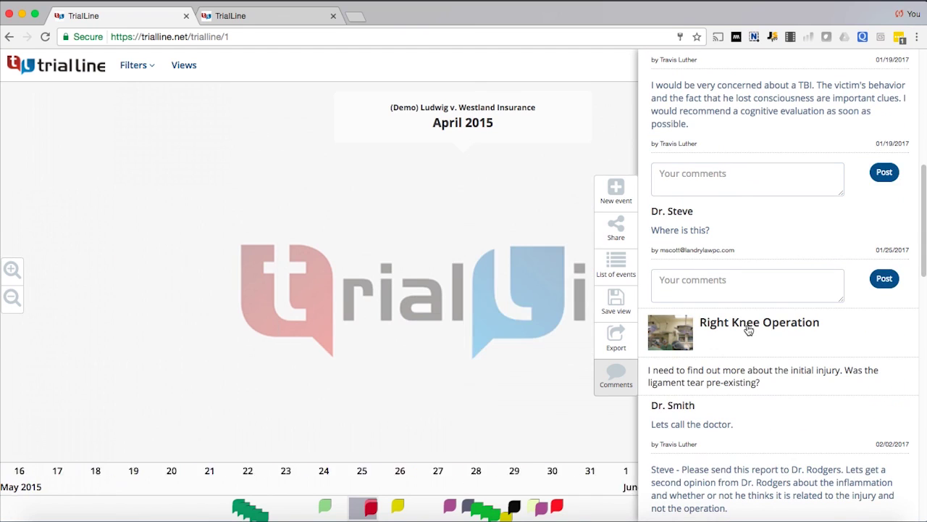
Centre the Jul 15 Second Appointment on the timeline and close the comments panel
scroll(824, 360, "down", 5)
scroll(775, 430, "down", 20)
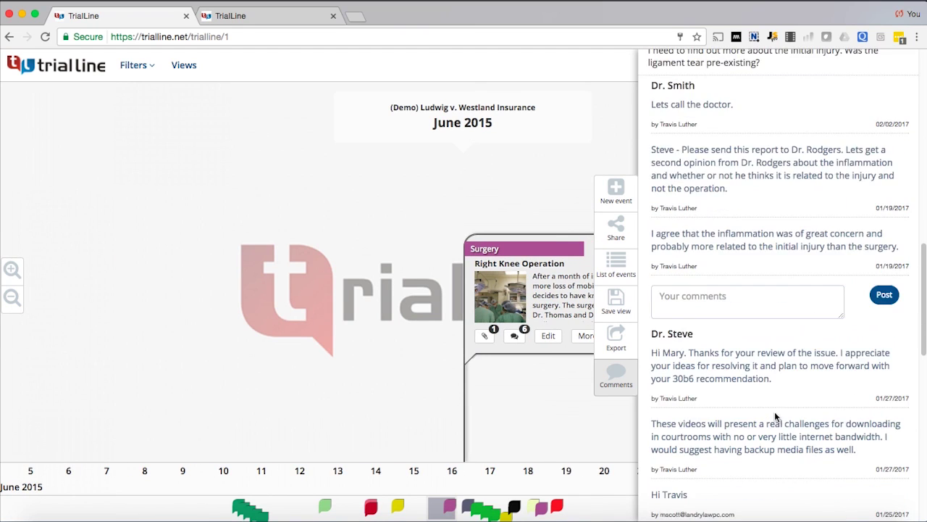
left_click(712, 190)
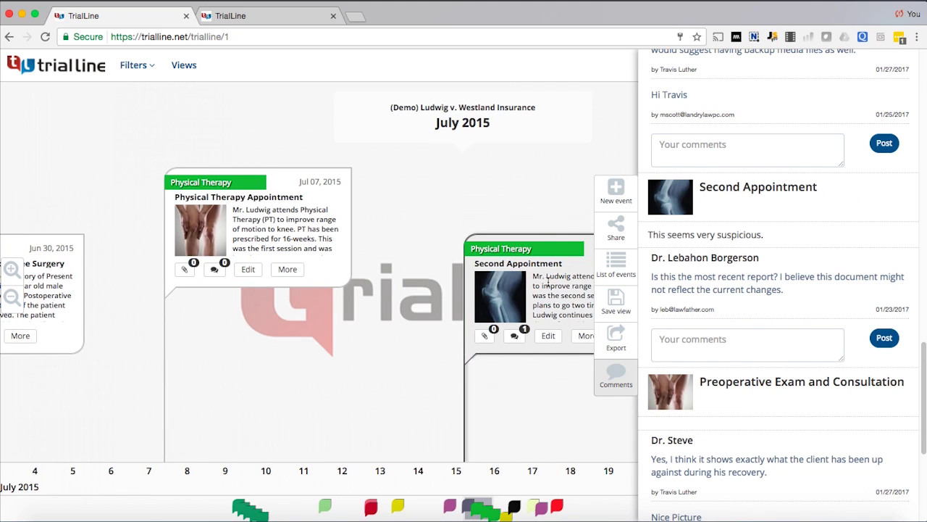
scroll(776, 389, "down", 10)
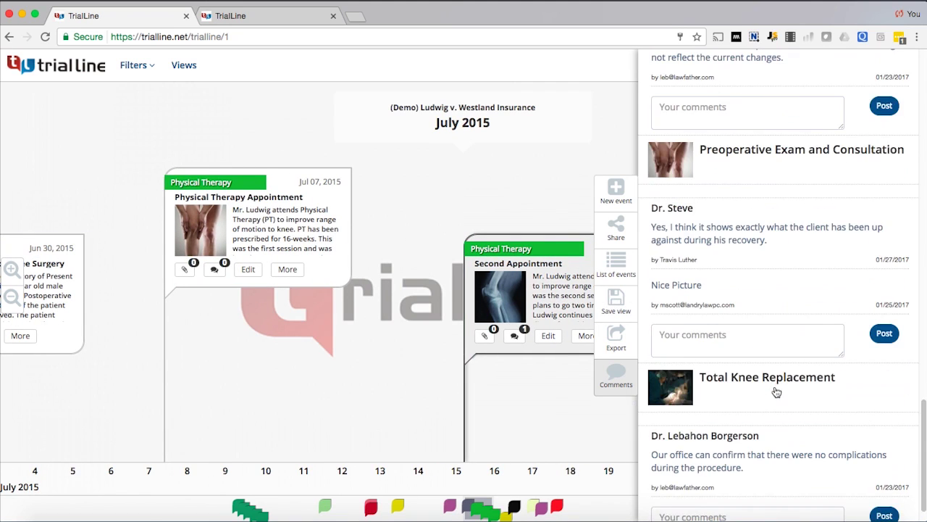
left_click(616, 384)
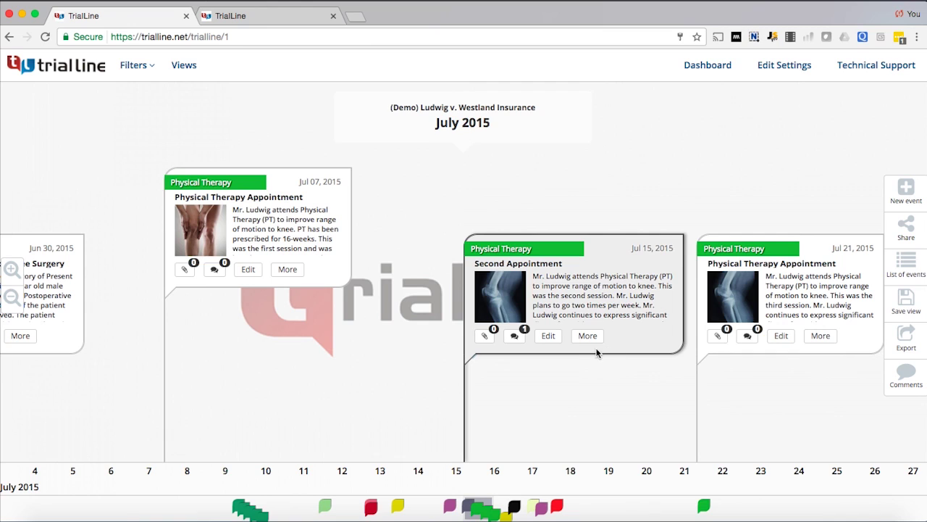
left_click(588, 336)
left_click(481, 241)
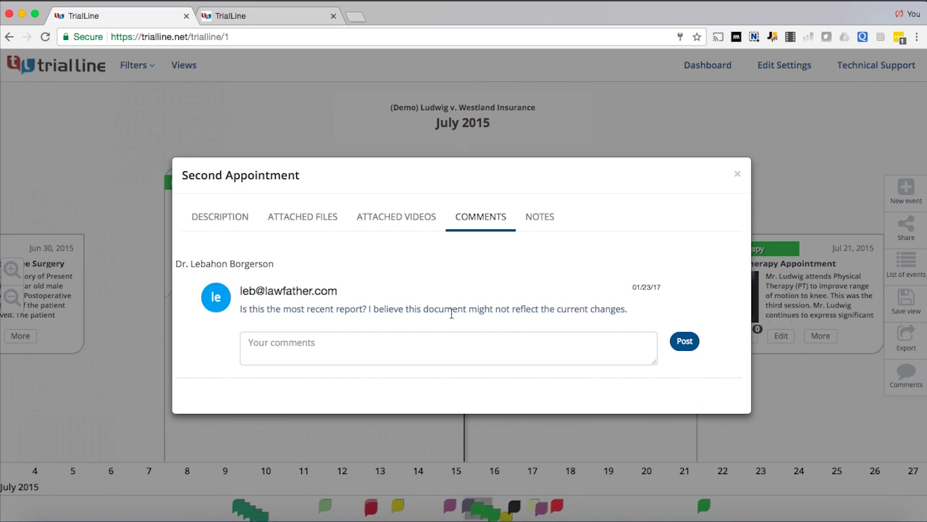
left_click(448, 344)
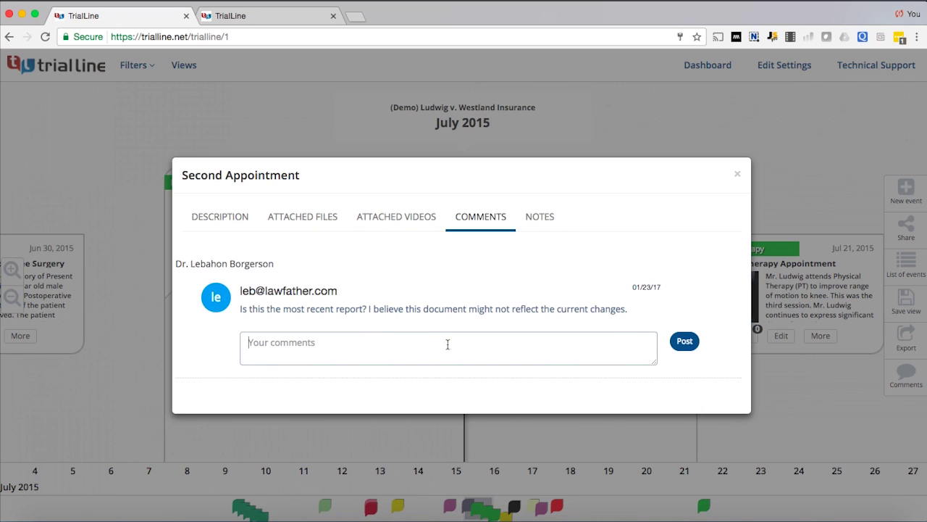
left_click(539, 217)
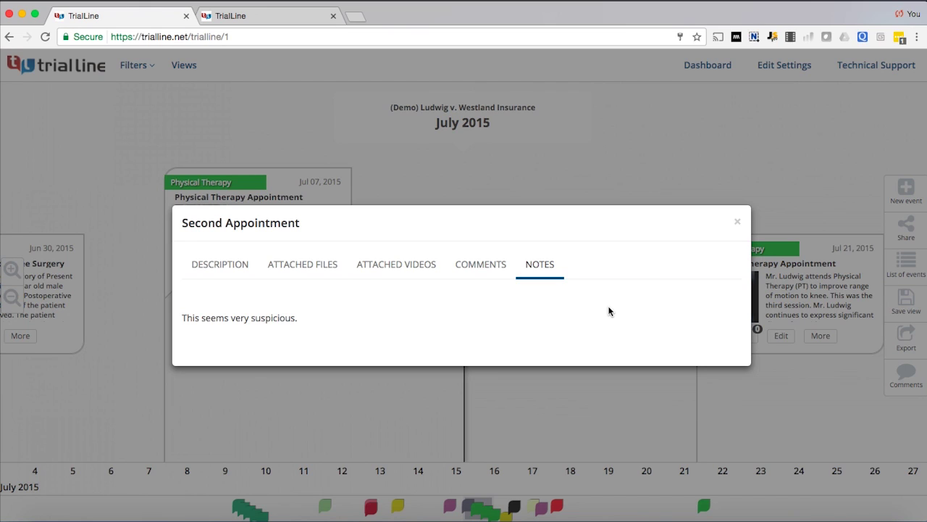
left_click(738, 221)
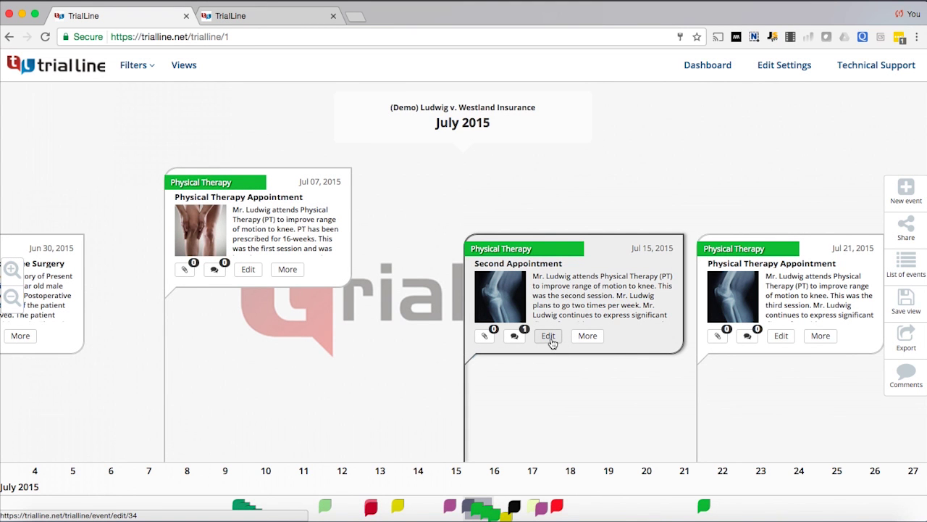
Append 'Lets double check that work.' to the Second Appointment note and save changes
left_click(549, 336)
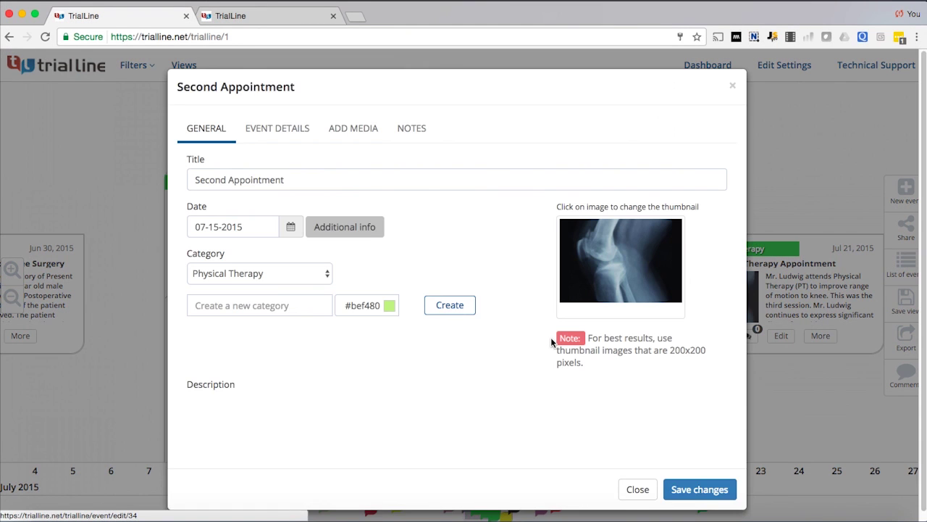
left_click(412, 134)
left_click(392, 273)
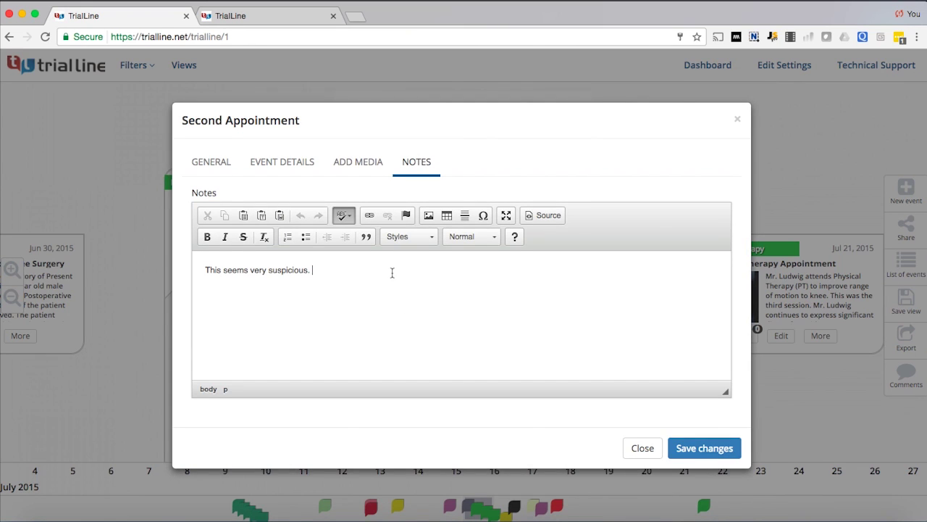
type("Lets double check that work.")
left_click(721, 449)
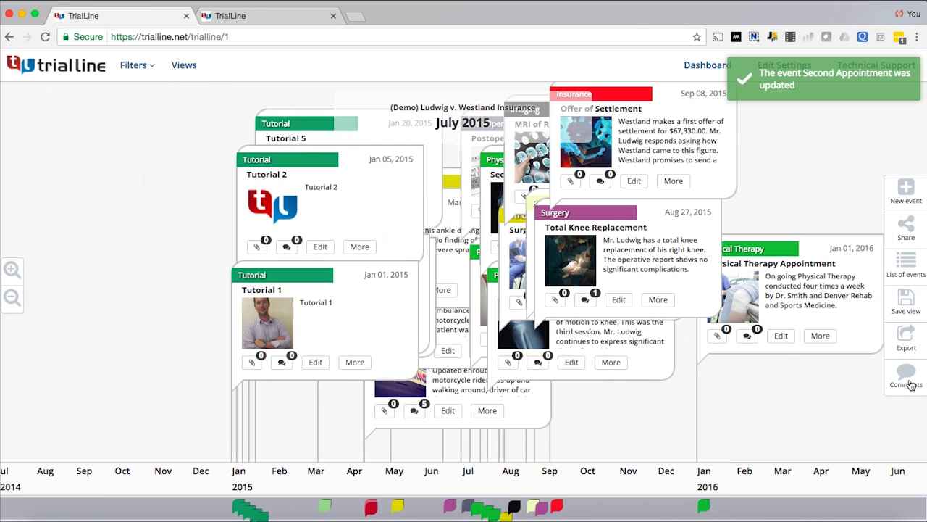
Check the Second Appointment comment for the newly added sentence in its note
left_click(911, 384)
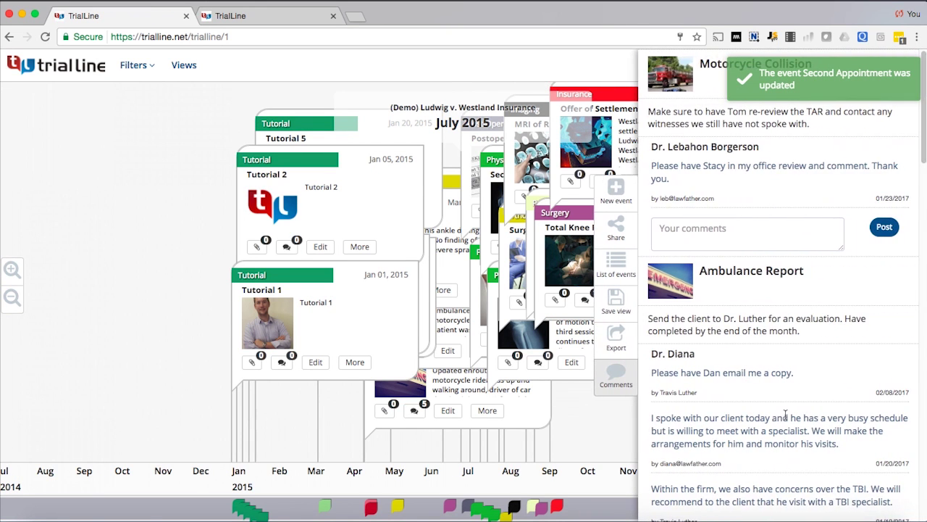
scroll(784, 414, "down", 15)
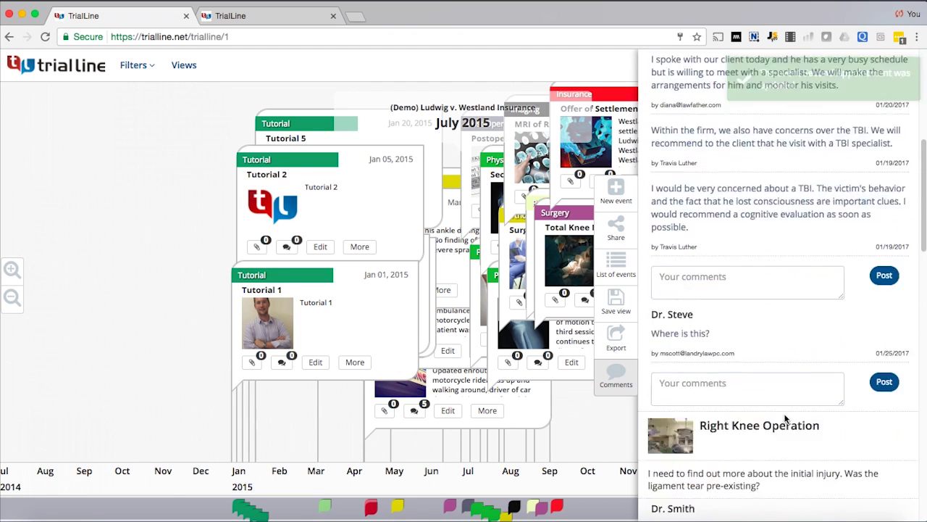
scroll(784, 419, "down", 8)
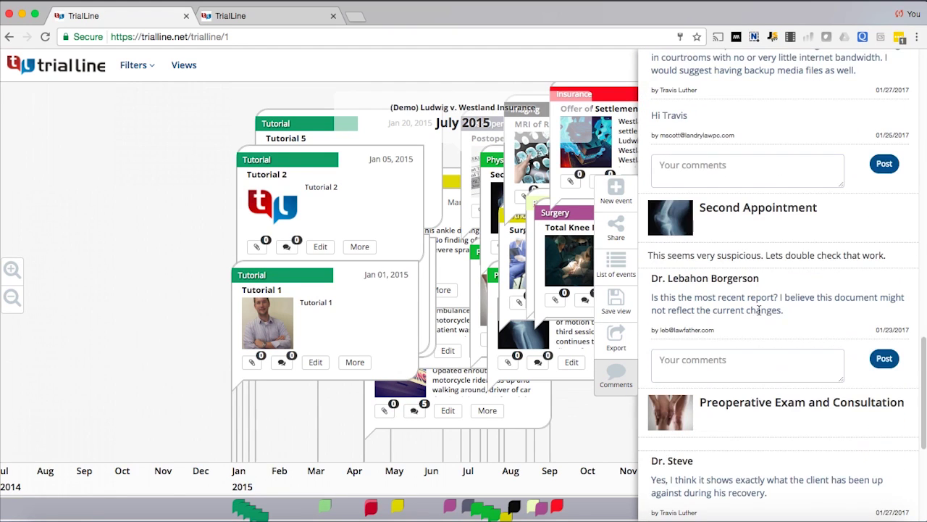
left_click_drag(766, 255, 893, 255)
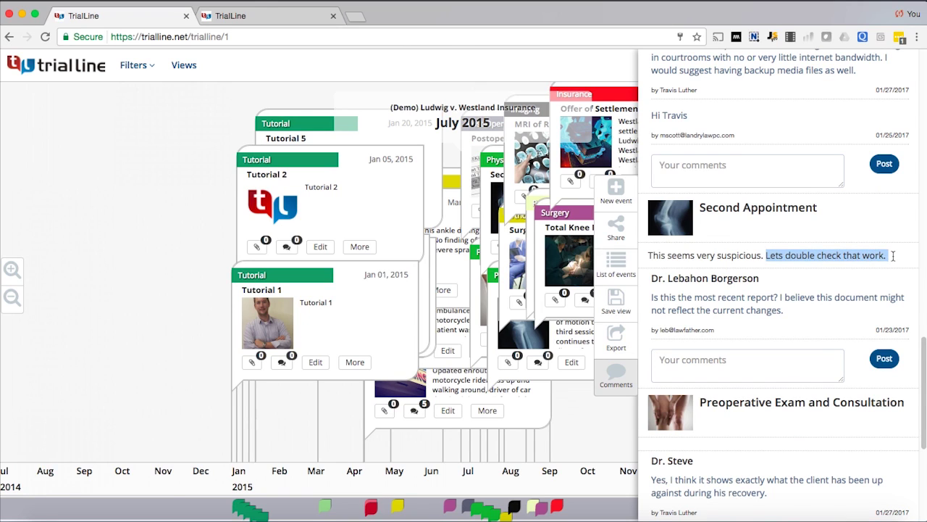
left_click(846, 286)
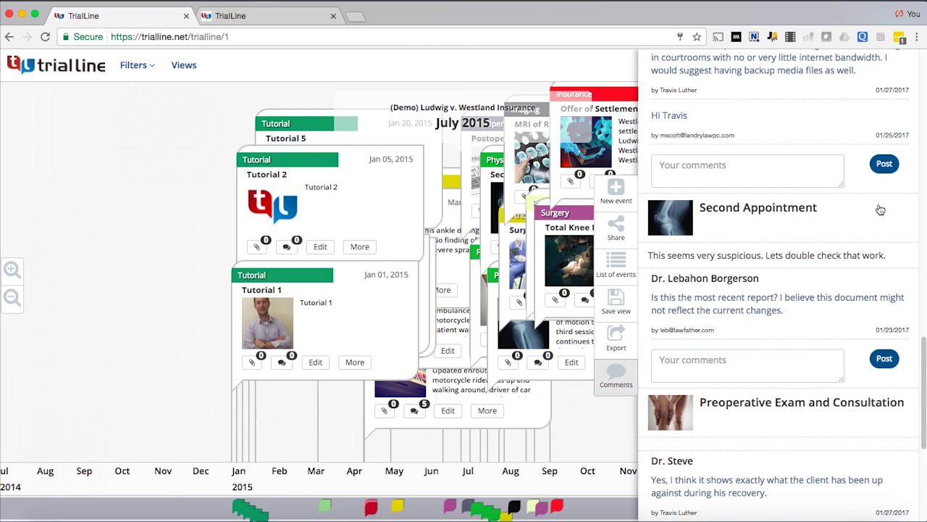
Close the comments panel and zoom the timeline in around July 2015
scroll(807, 264, "down", 3)
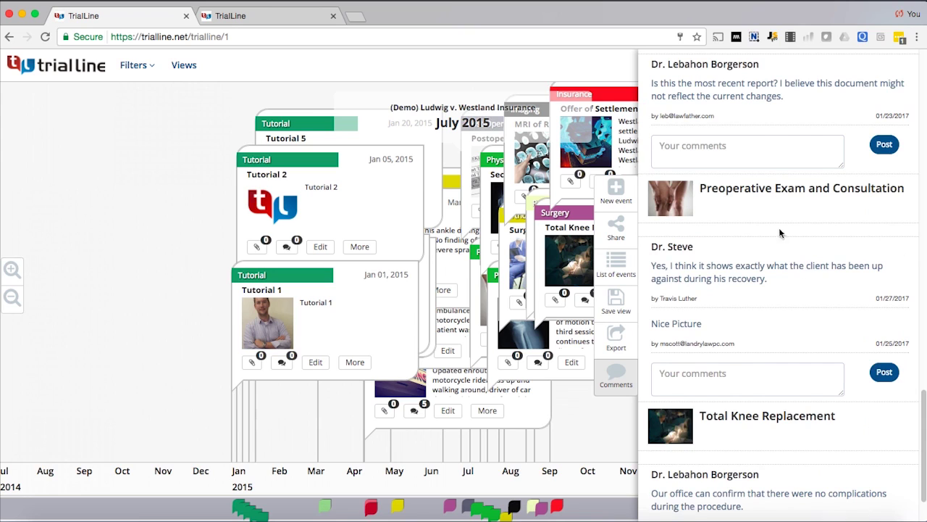
left_click(616, 375)
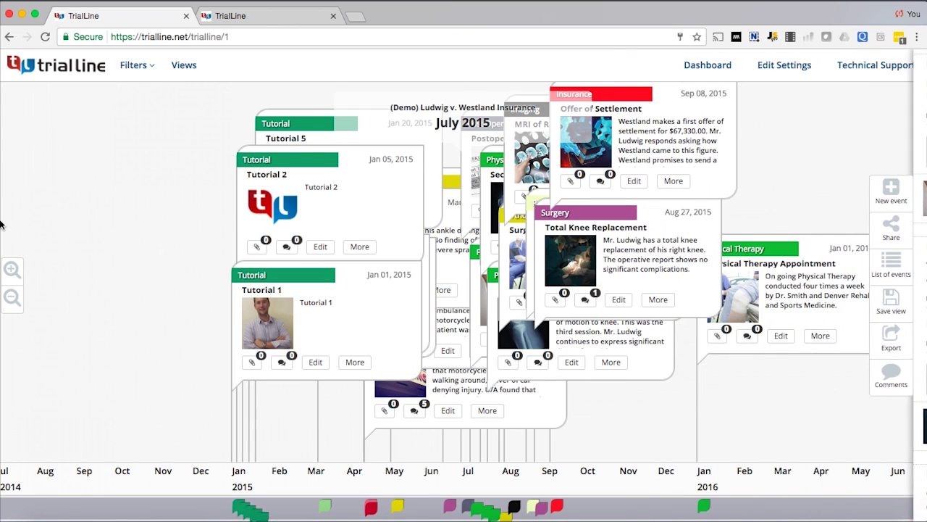
left_click(12, 268)
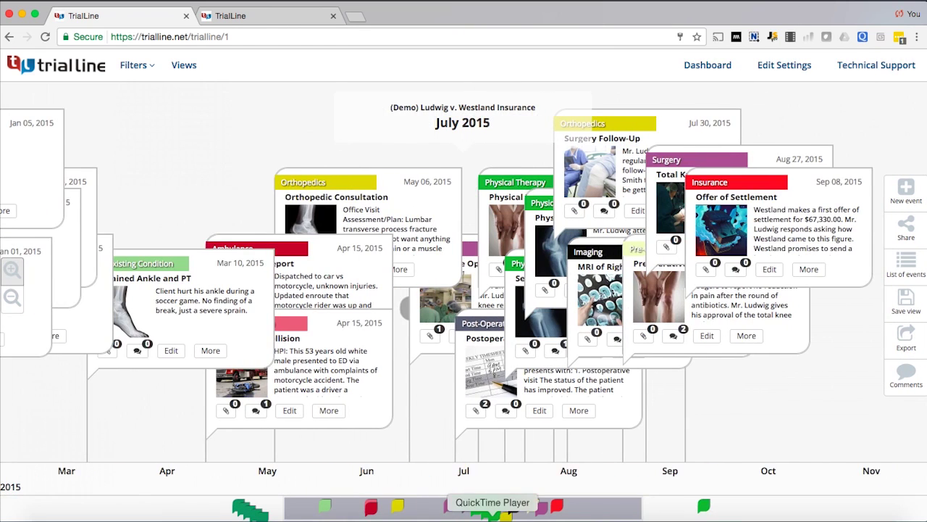
mouse_move(483, 501)
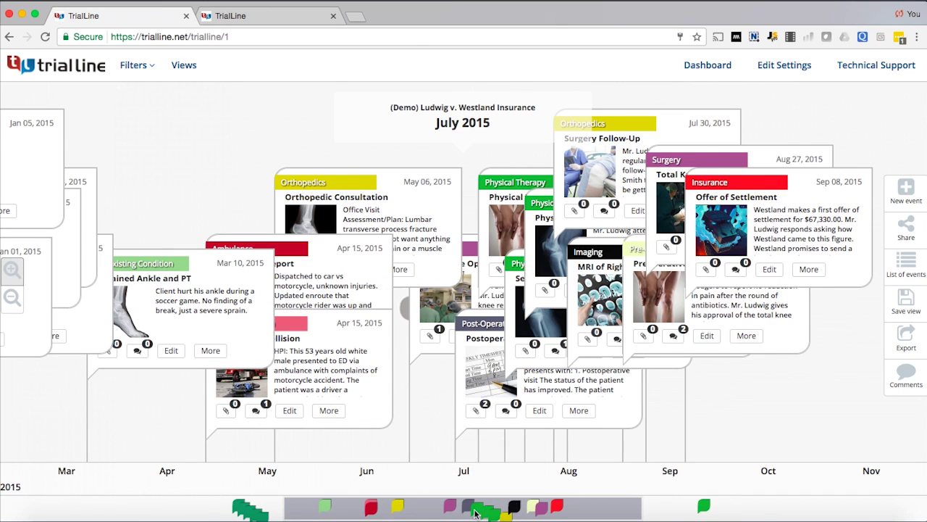